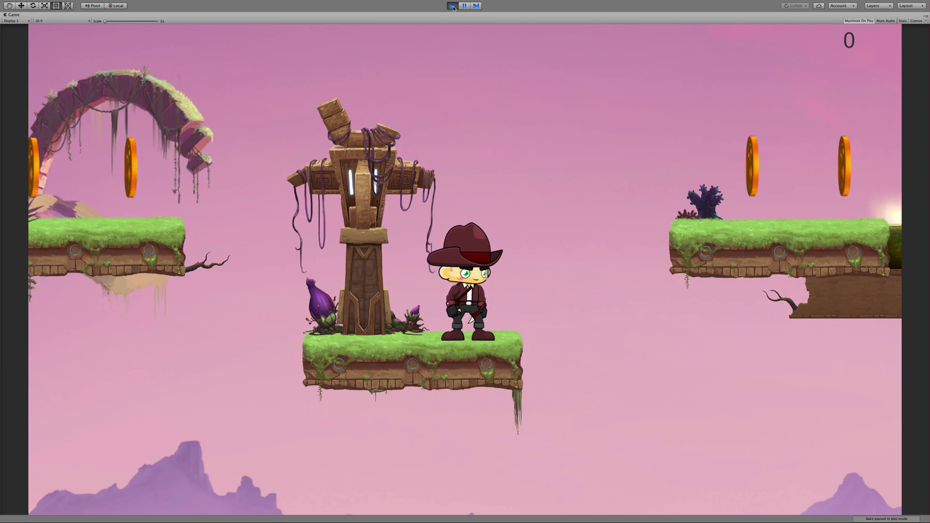
Run and jump the character left and right across the platforms, collecting coins
key(Left)
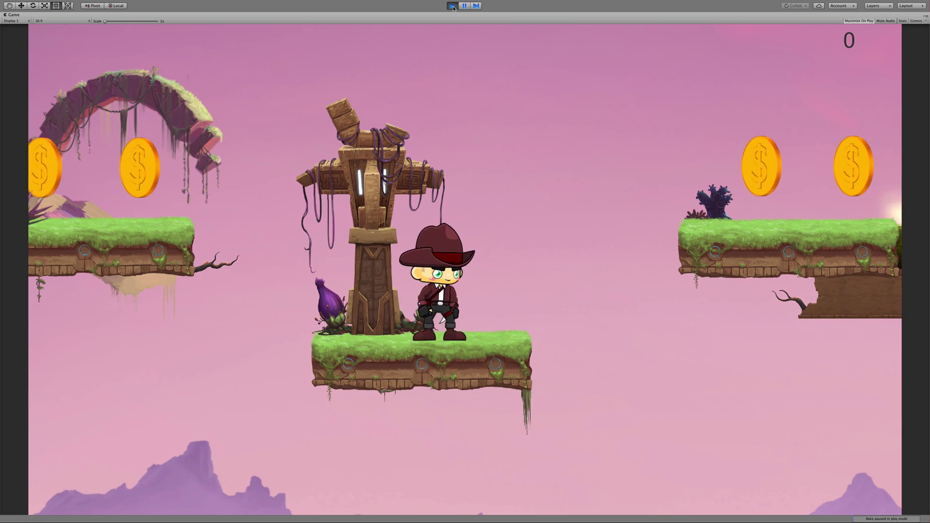
key(Left)
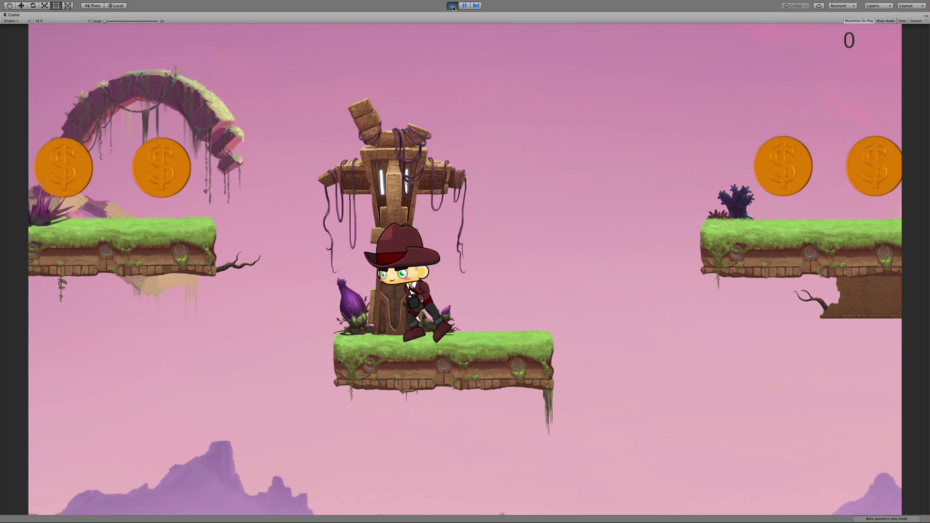
key(Left)
key(space)
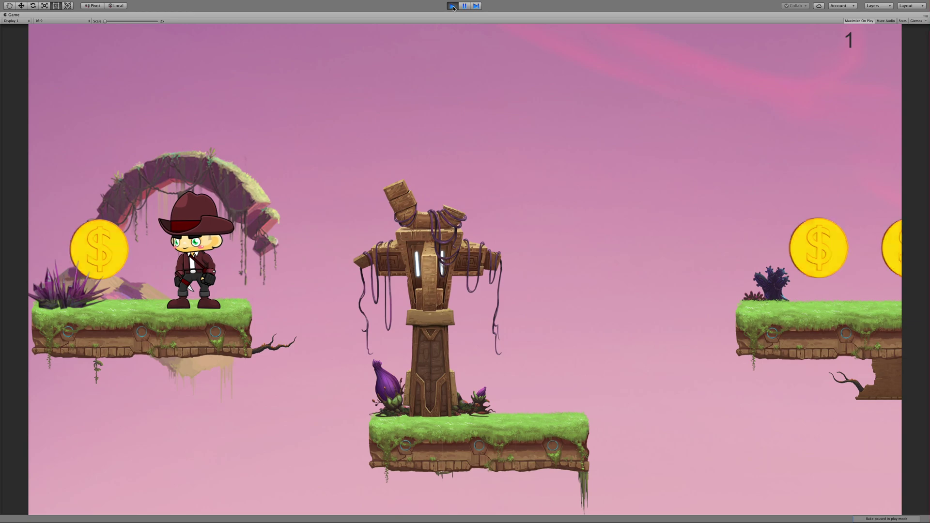
key(Left)
key(Right)
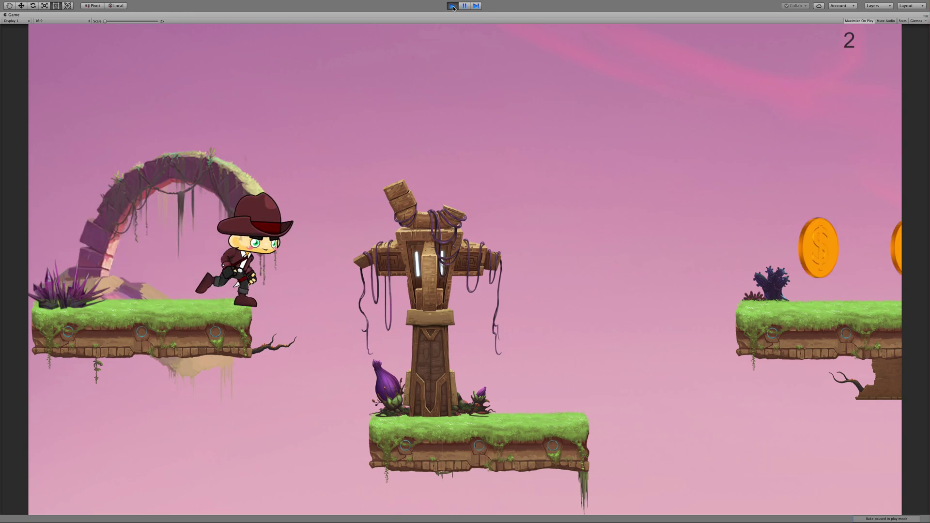
key(space)
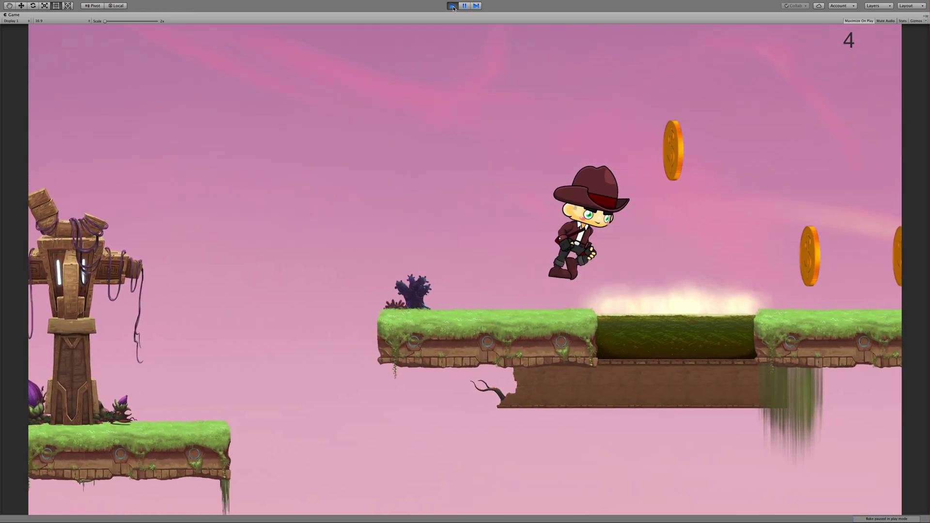
key(Right)
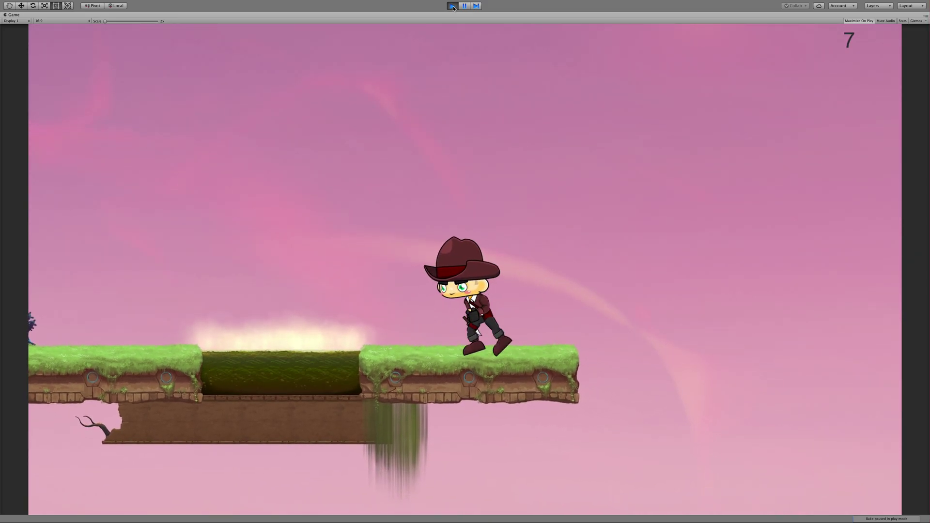
Stop Play mode and open the Window menu
click(451, 6)
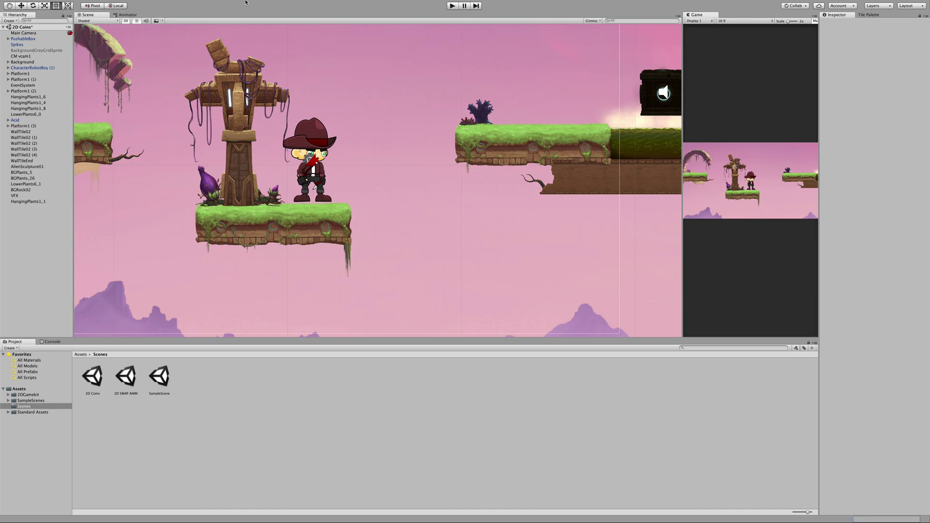
mouse_move(246, 2)
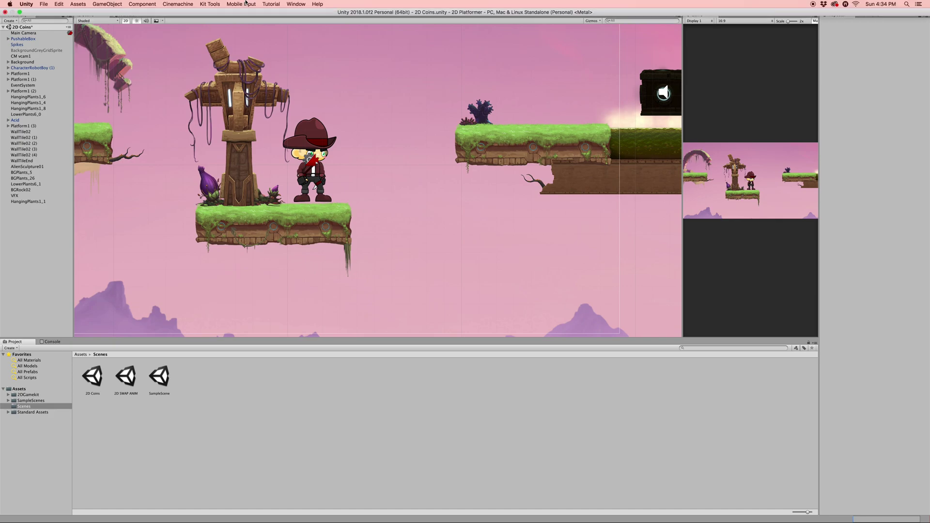
click(295, 4)
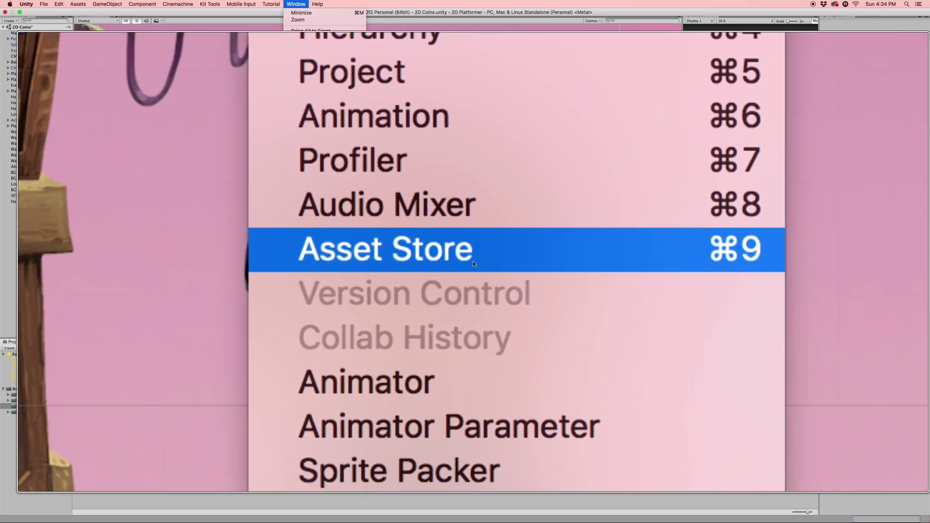
Open the Asset Store and search for 'coins'
click(473, 262)
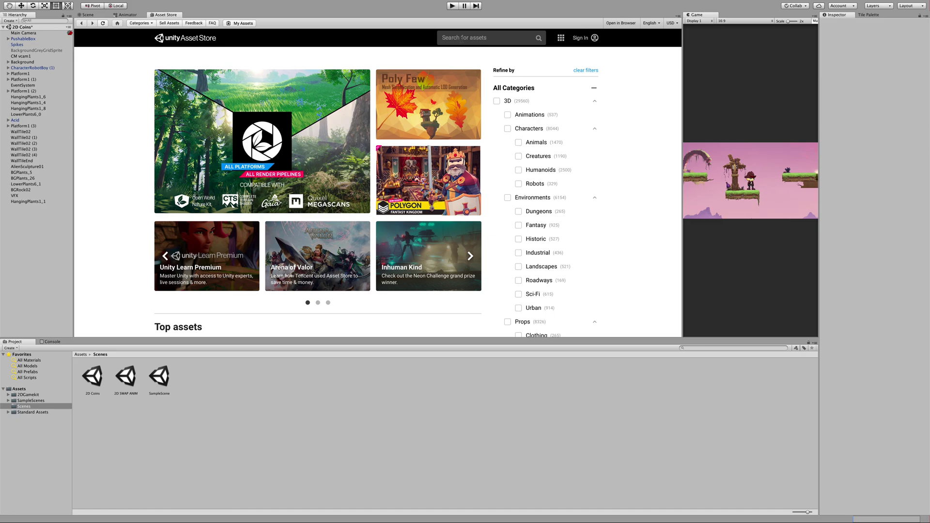
click(462, 40)
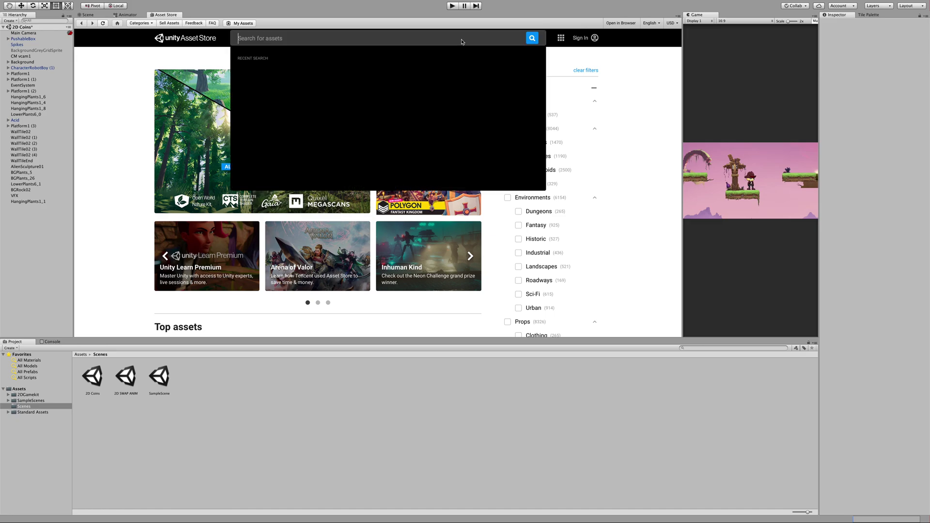
text(coins)
key(Return)
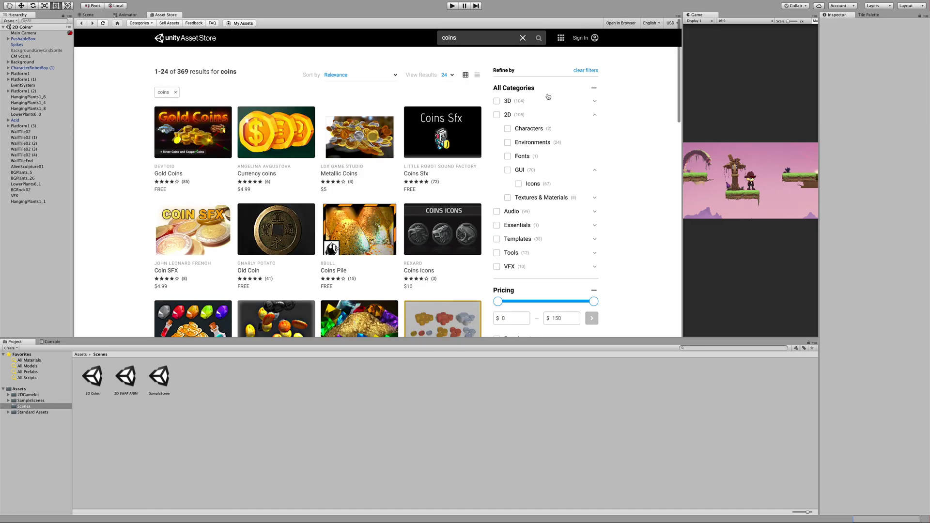
Filter the coin results to the 2D category and a $0 maximum price
click(496, 115)
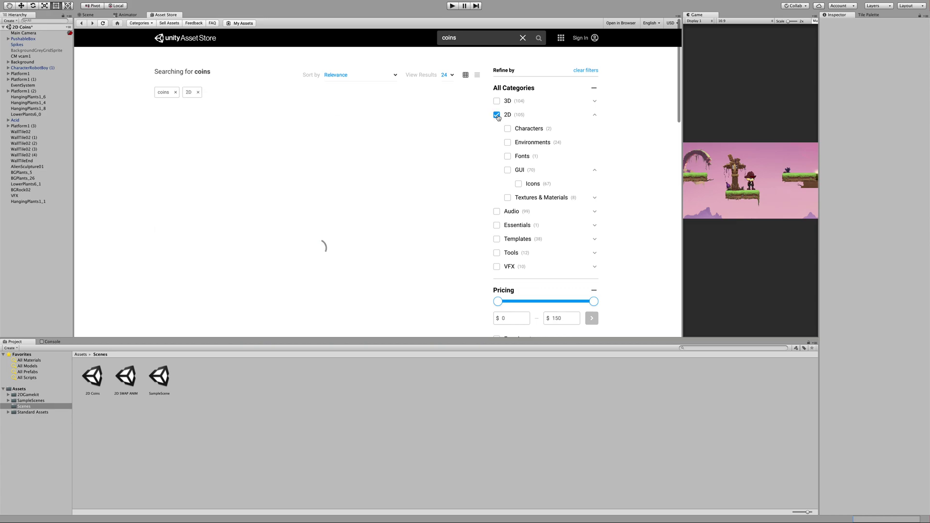
drag(594, 302, 477, 301)
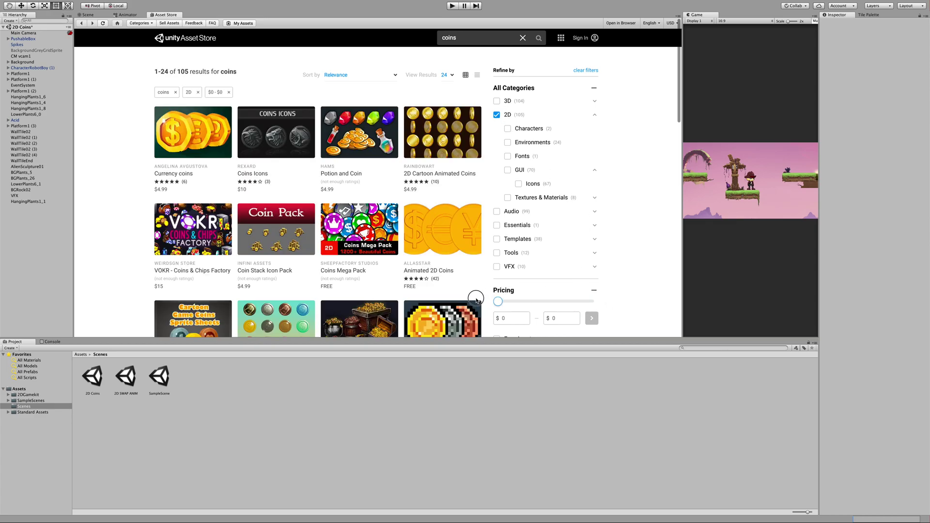
click(592, 319)
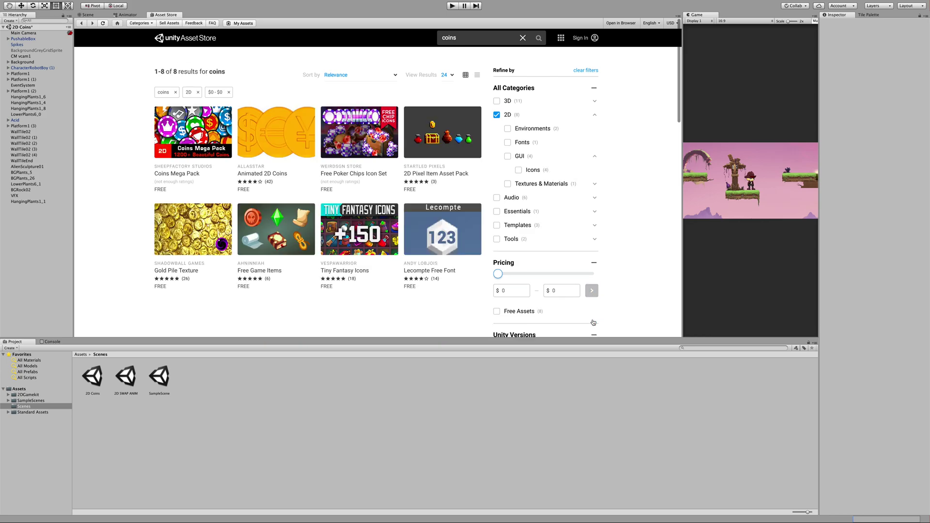
mouse_move(273, 150)
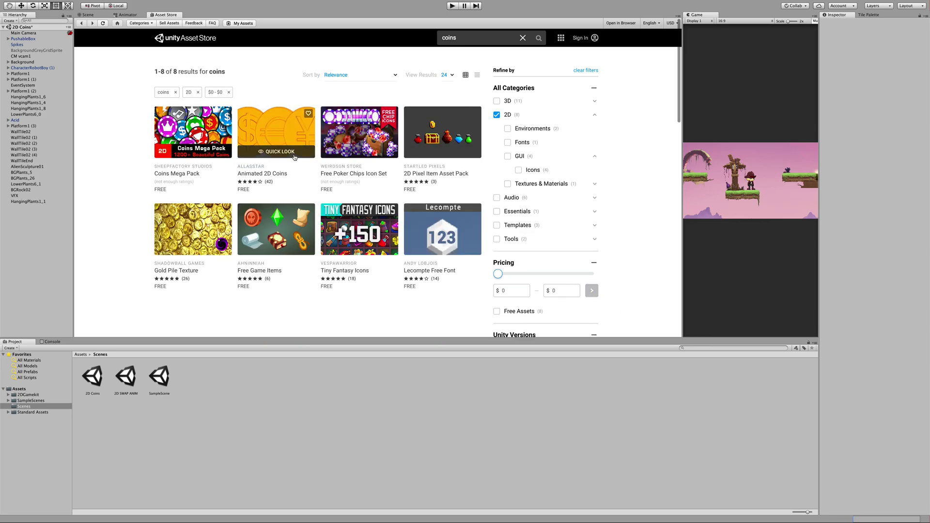
Download the free Animated 2D Coins package and import all its files
click(270, 139)
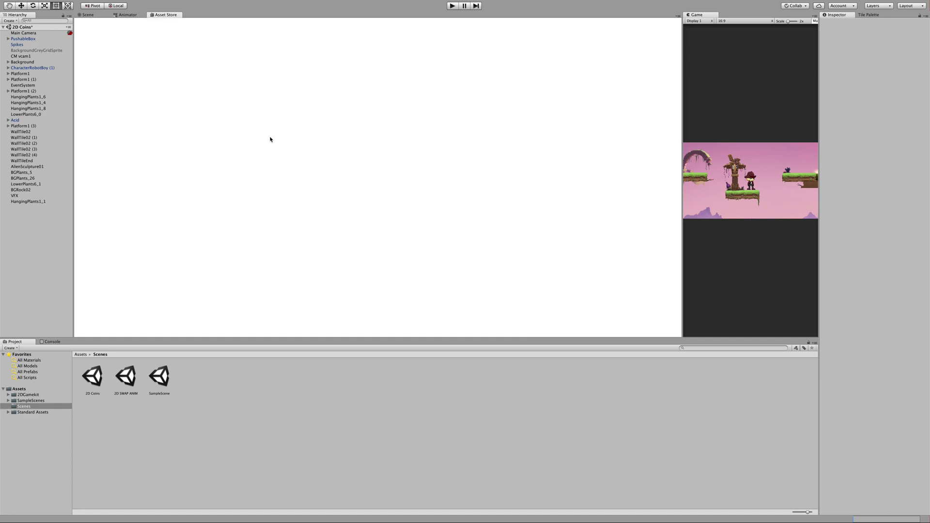
scroll(417, 184, down, 1)
click(533, 97)
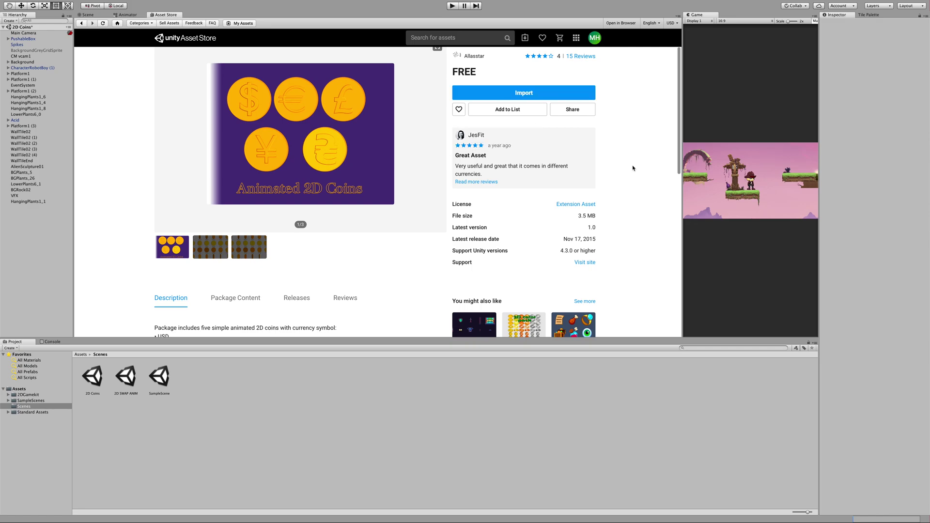
click(521, 96)
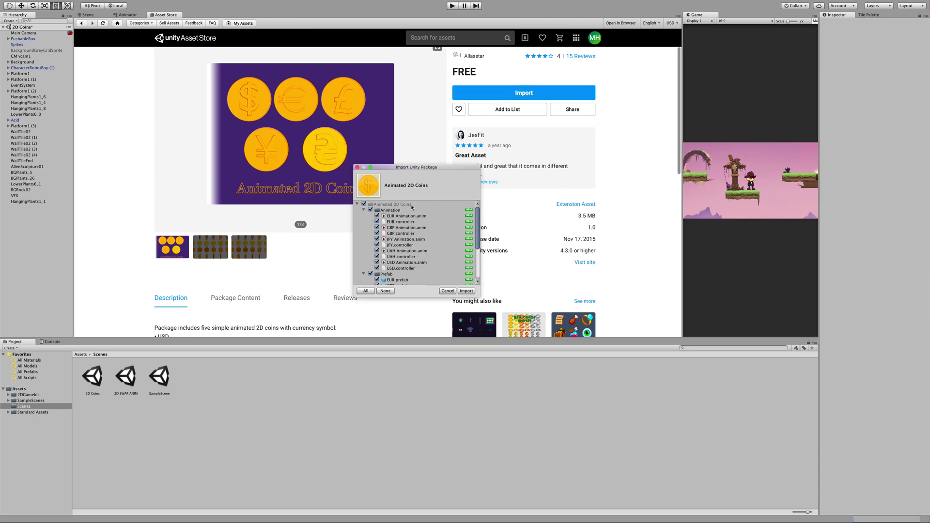
click(466, 291)
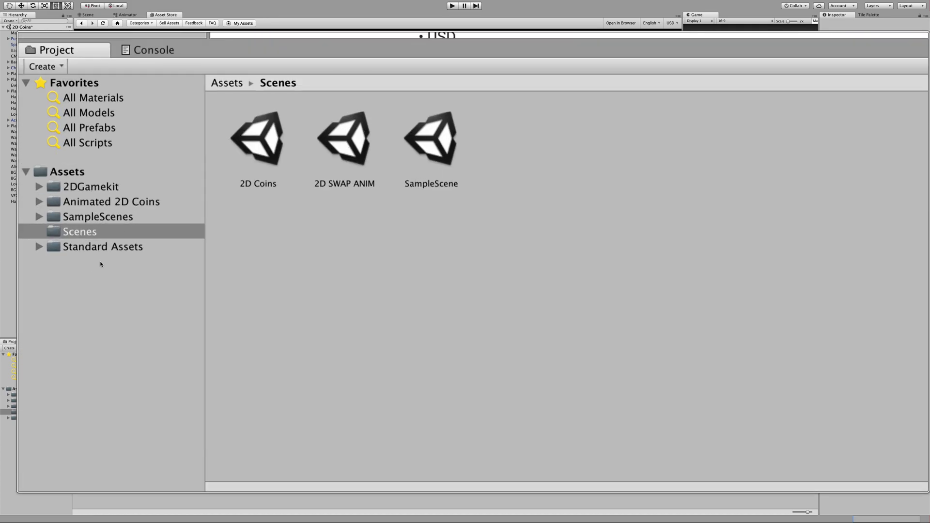
Open the Animated 2D Coins Prefab folder, then return to the Scene view
click(116, 264)
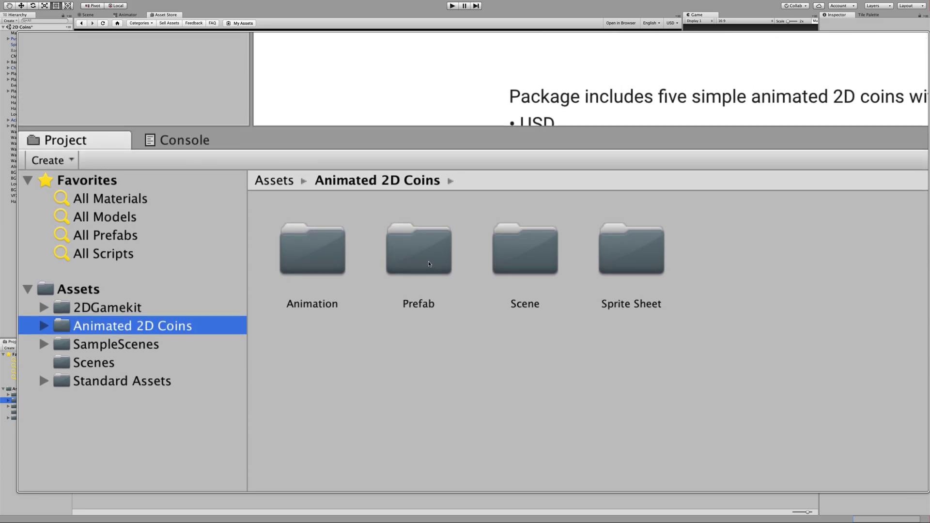
double_click(426, 264)
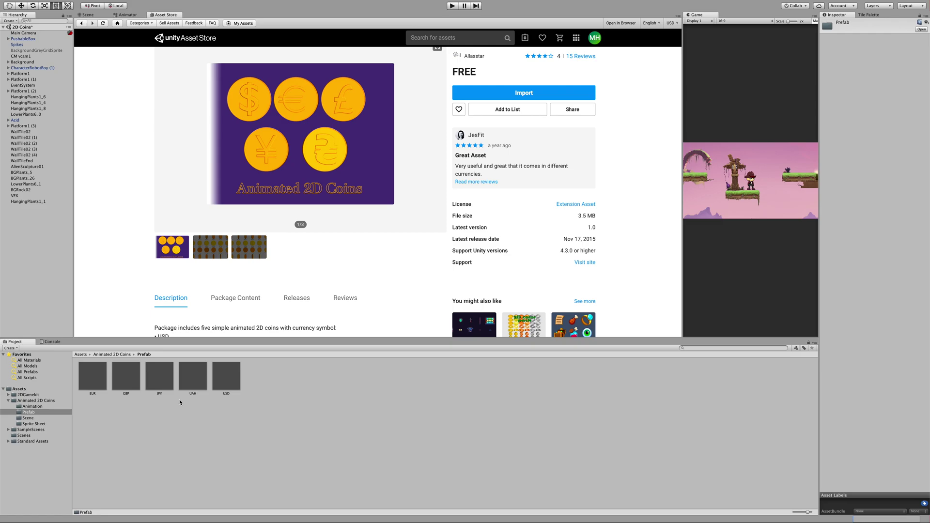
click(88, 15)
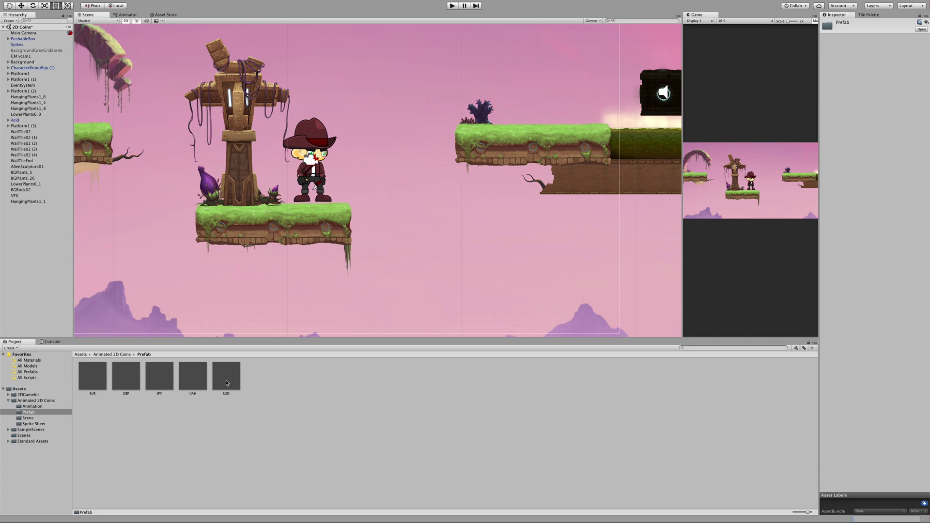
Place a USD coin above the right platform at scale 2 × 2 and start Play mode
drag(225, 383, 515, 89)
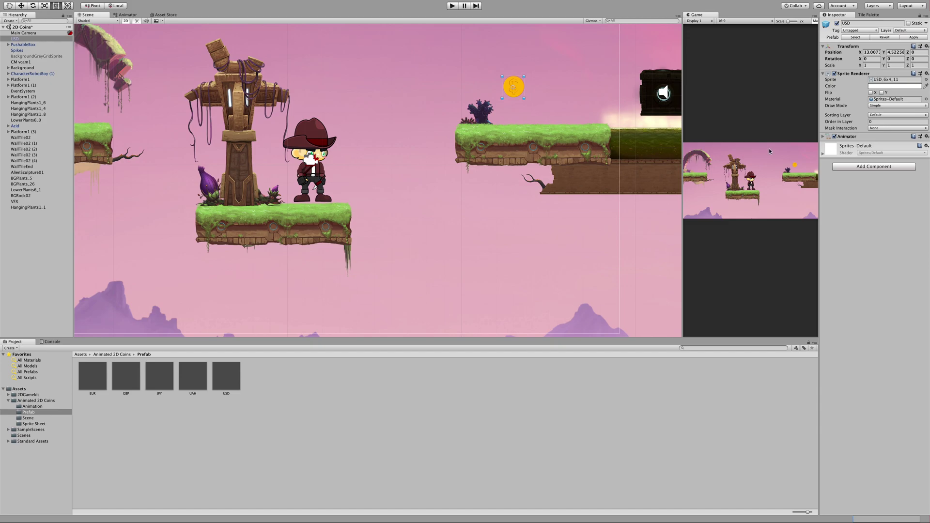
click(871, 66)
text(2)
key(Tab)
text(2)
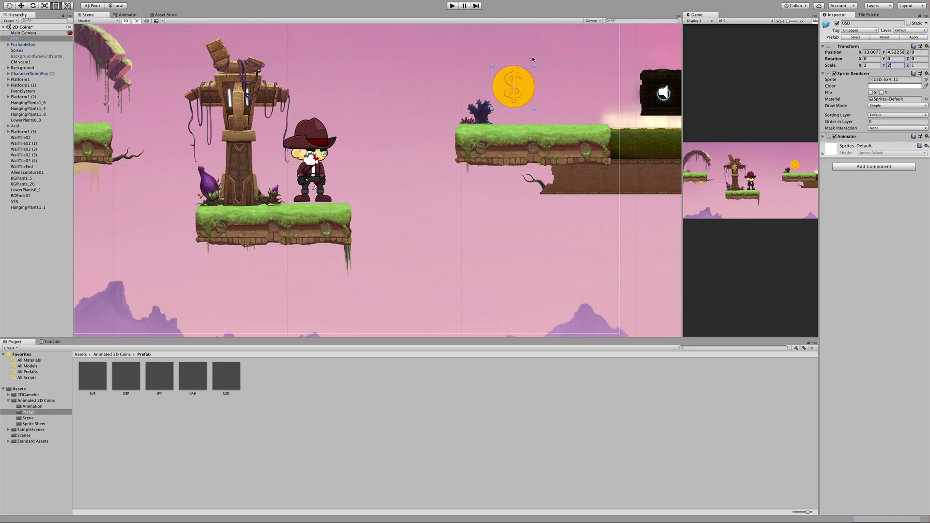
click(452, 6)
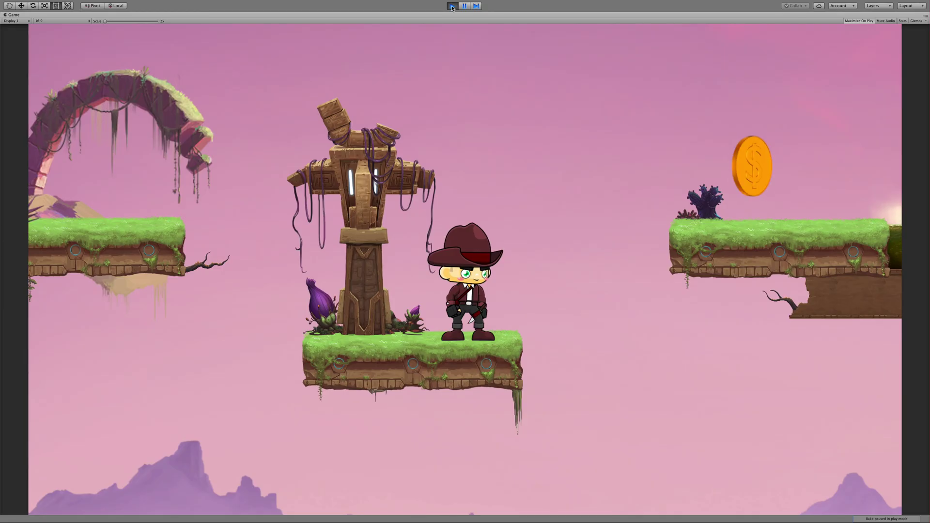
Run the character back and forth past the USD coin, then stop Play mode
key(Left)
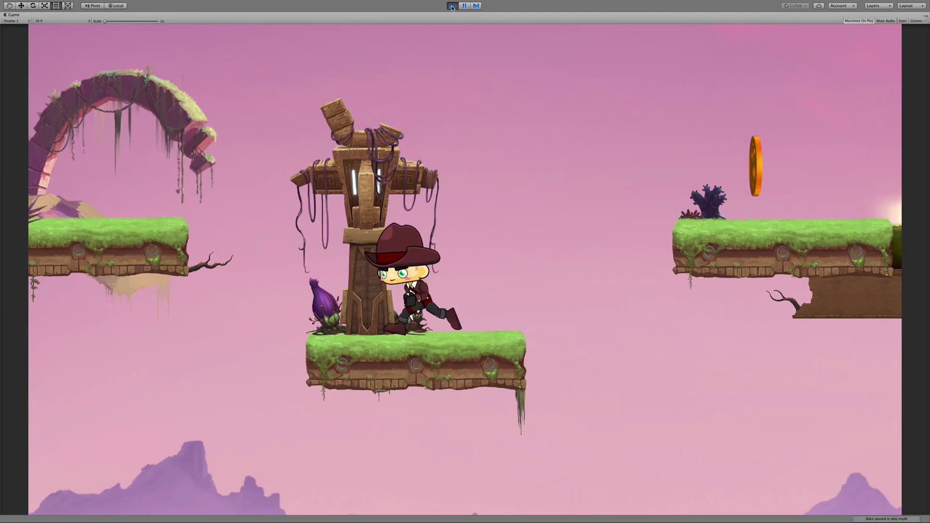
key(Right)
key(space)
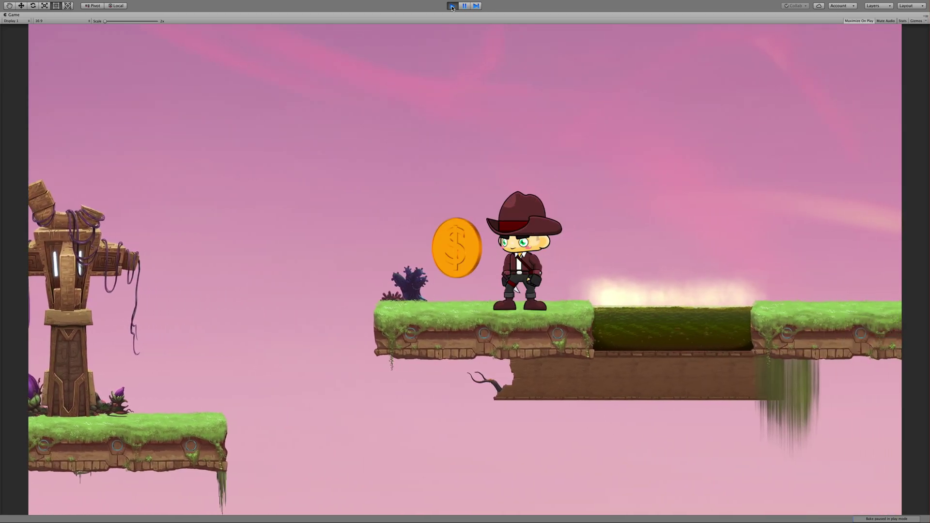
key(Right)
key(Left)
key(Right)
key(Left)
key(Right)
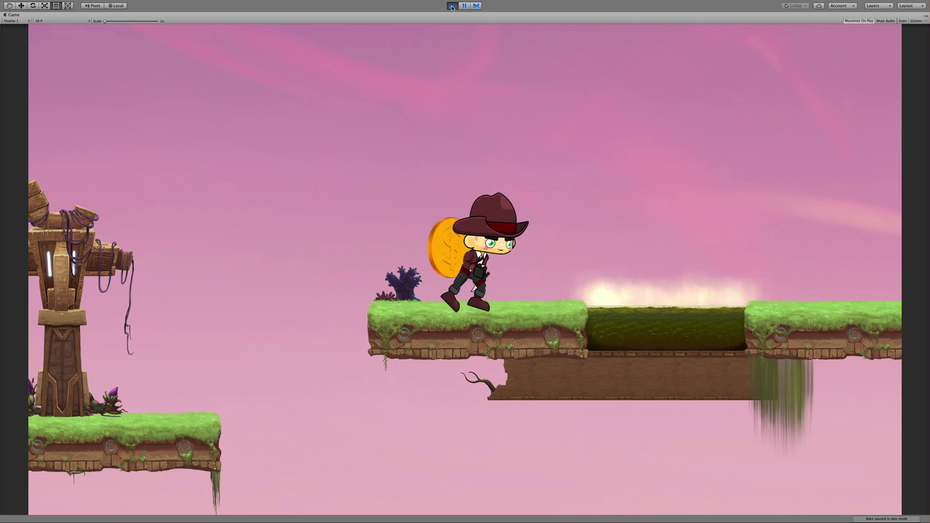
key(Left)
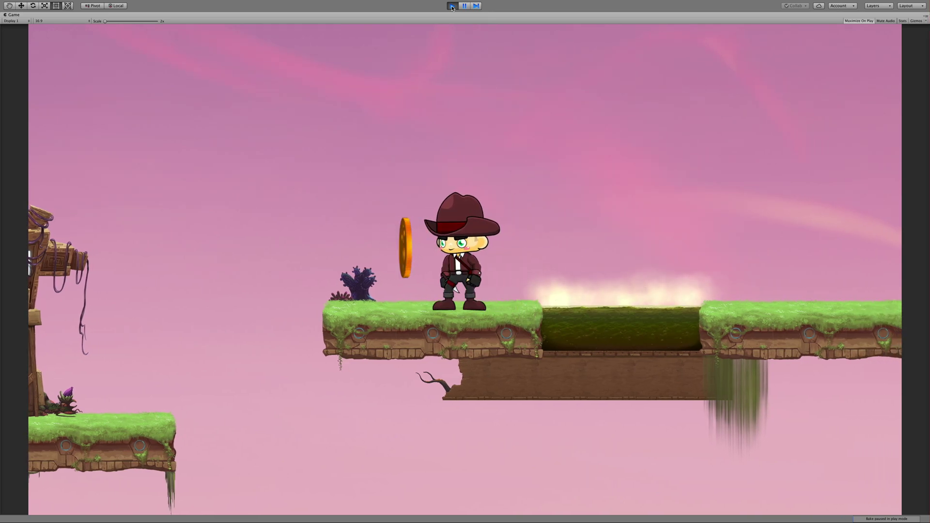
key(Left)
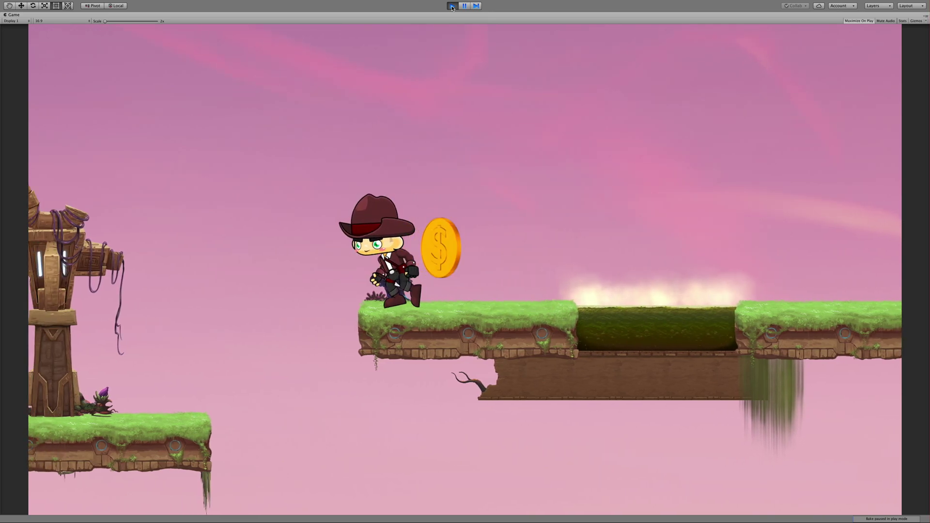
key(Right)
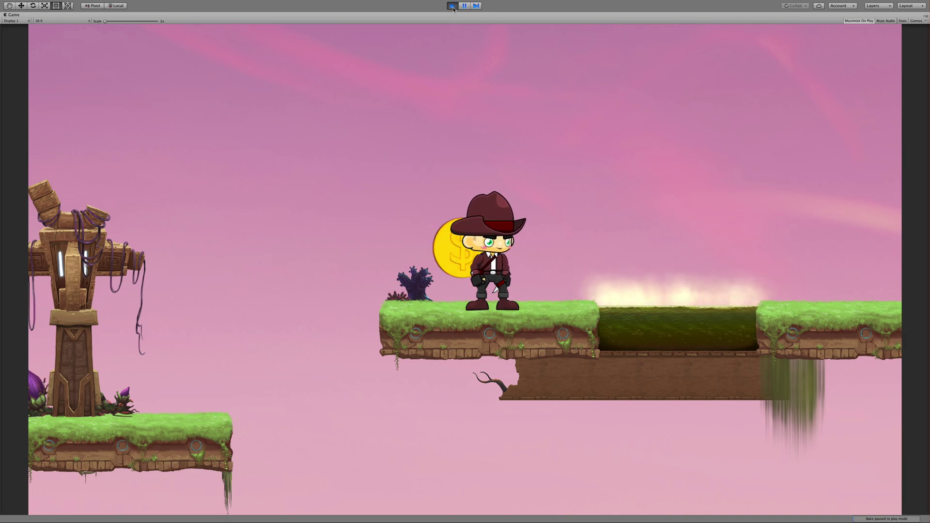
click(453, 5)
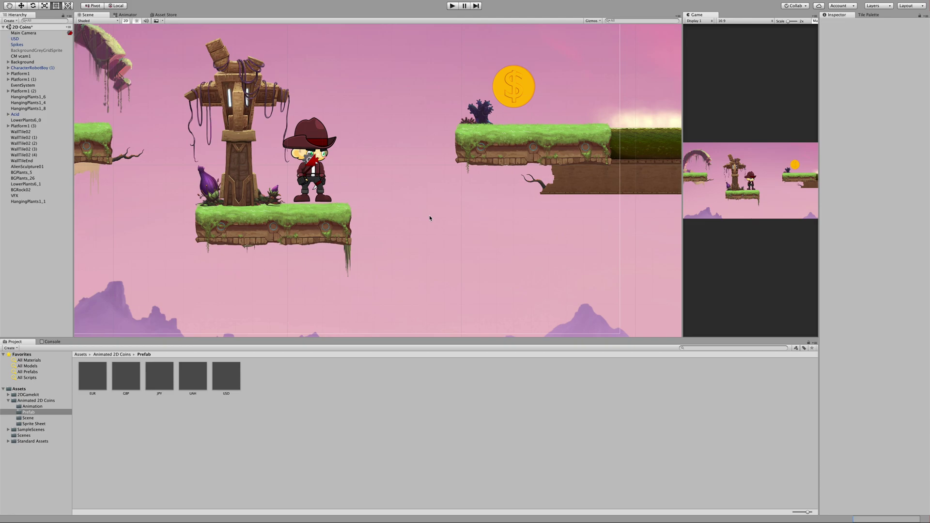
Select the USD coin floating above the right-hand platform
click(514, 89)
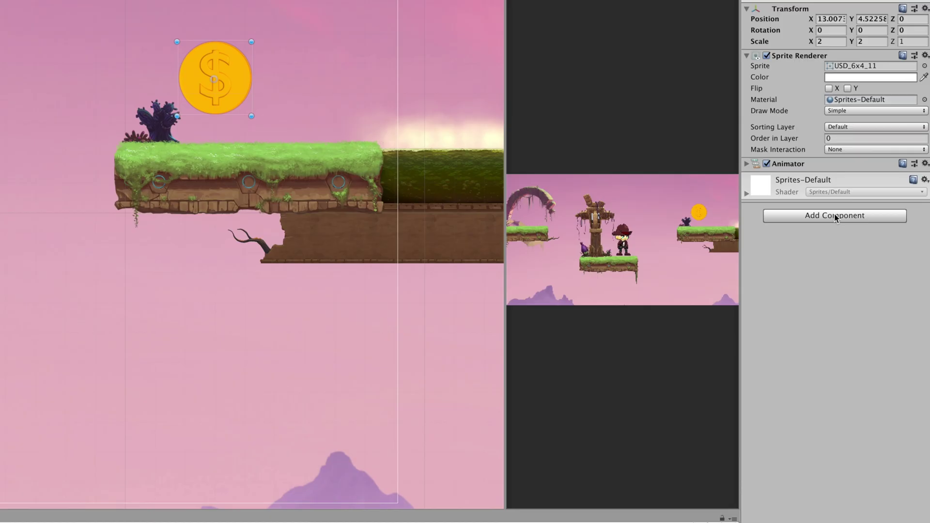
Add a Circle Collider 2D of radius 0.62 to the USD coin and make it a trigger
click(874, 168)
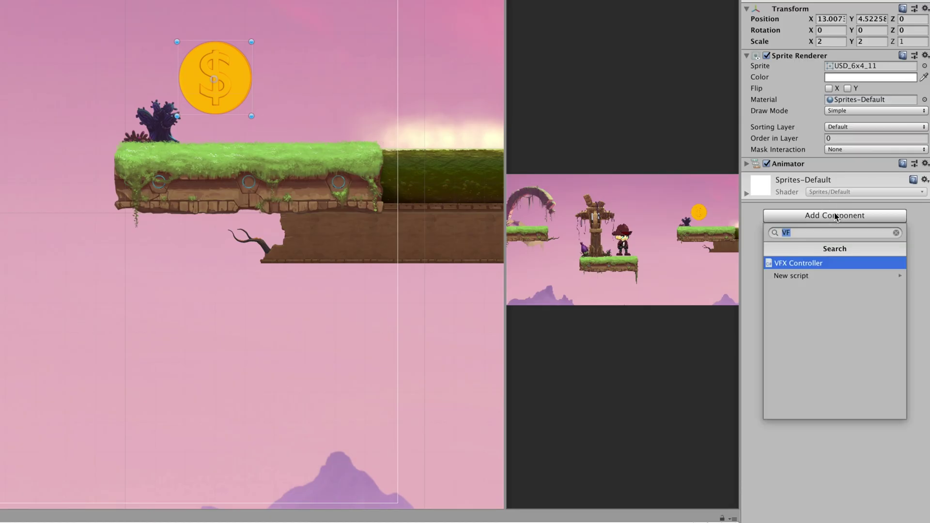
text(cir)
key(Return)
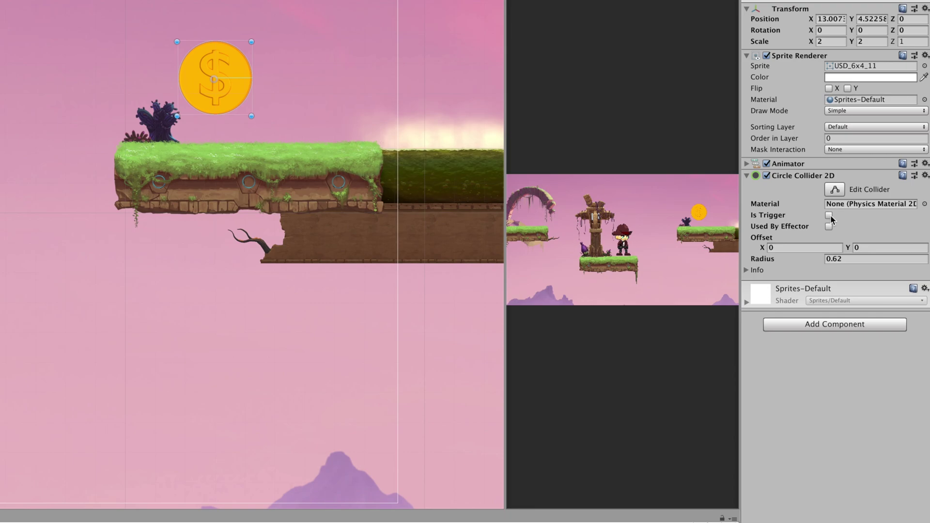
click(829, 216)
click(836, 327)
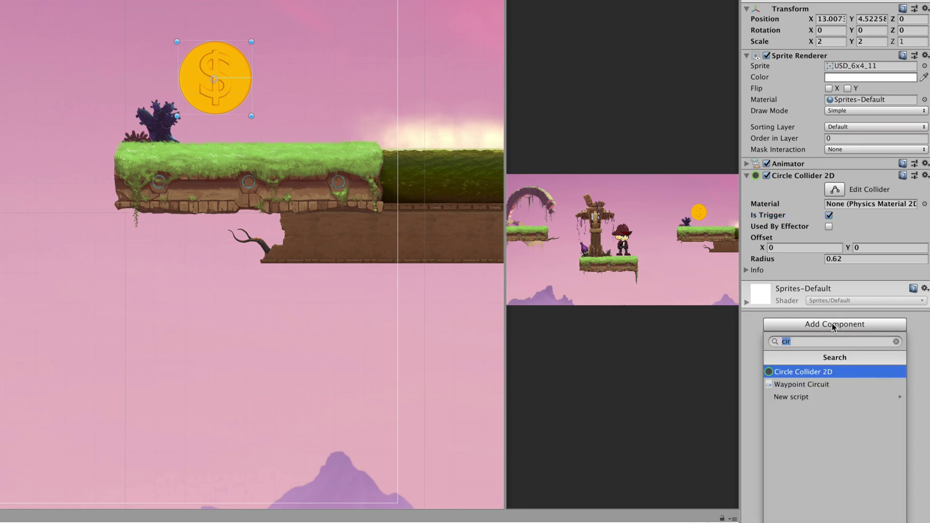
Create a new script named CoinScript and attach it to the USD coin
click(799, 397)
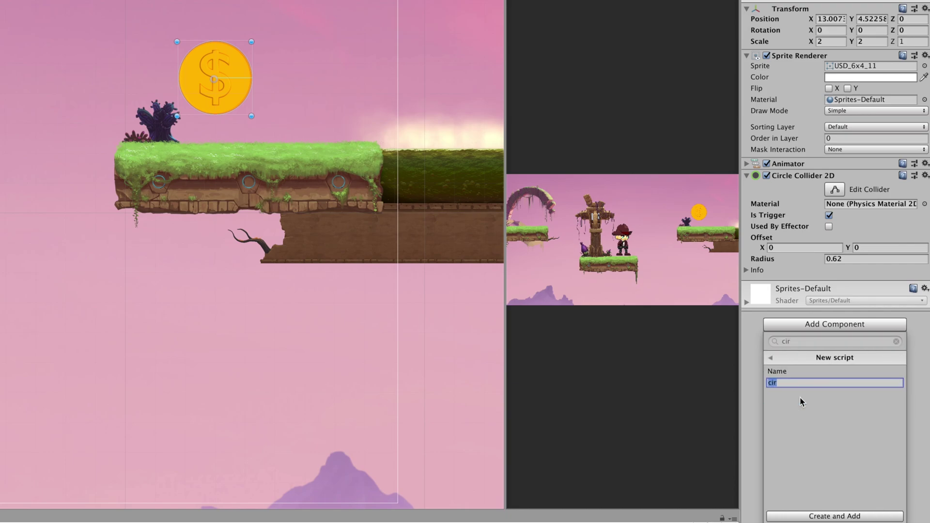
text(Coin)
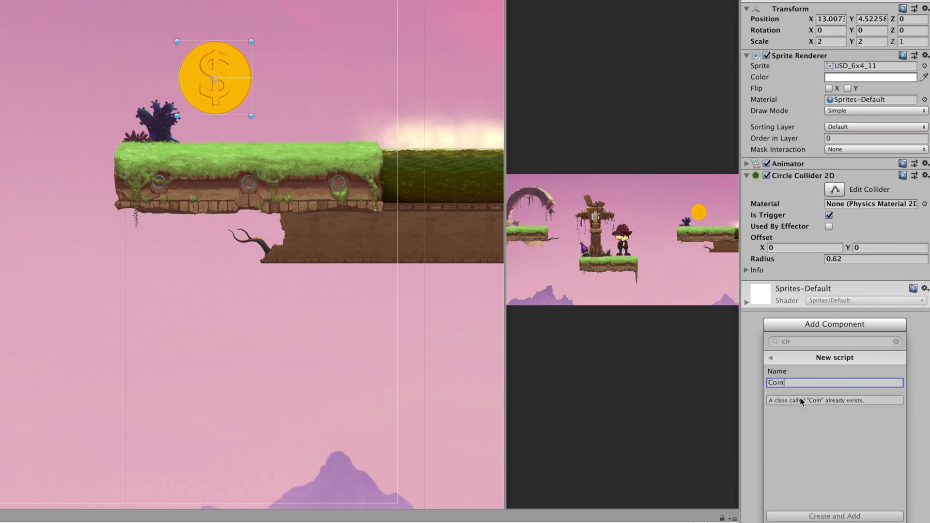
text(Script)
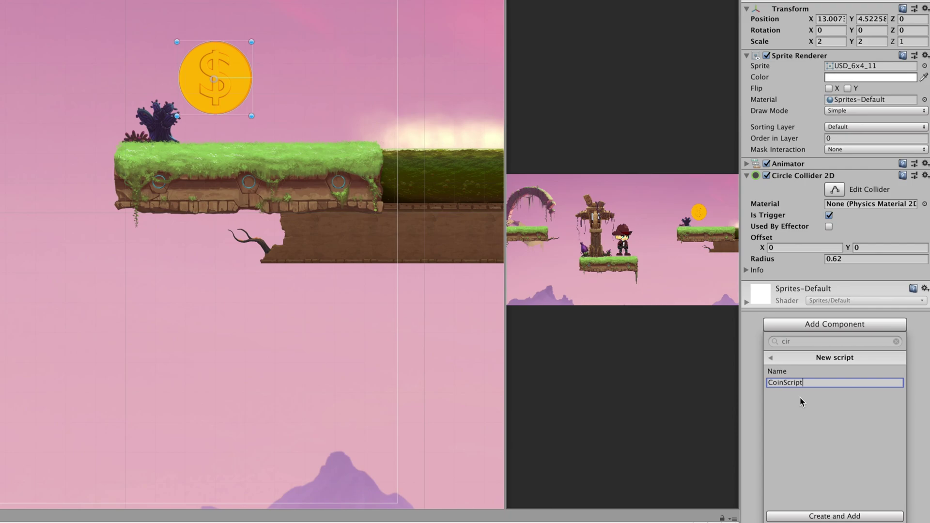
key(Return)
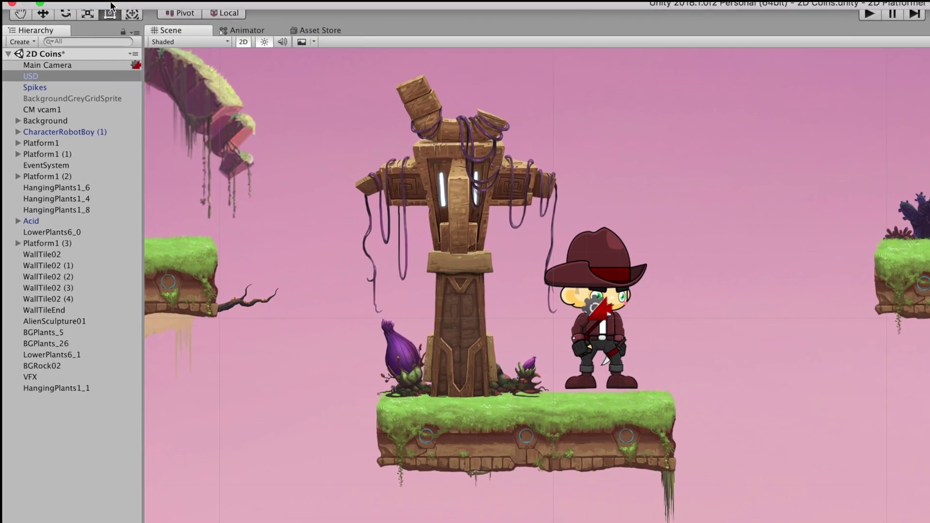
In Preferences > External Tools, choose Browse… from the External Script Editor dropdown
click(47, 6)
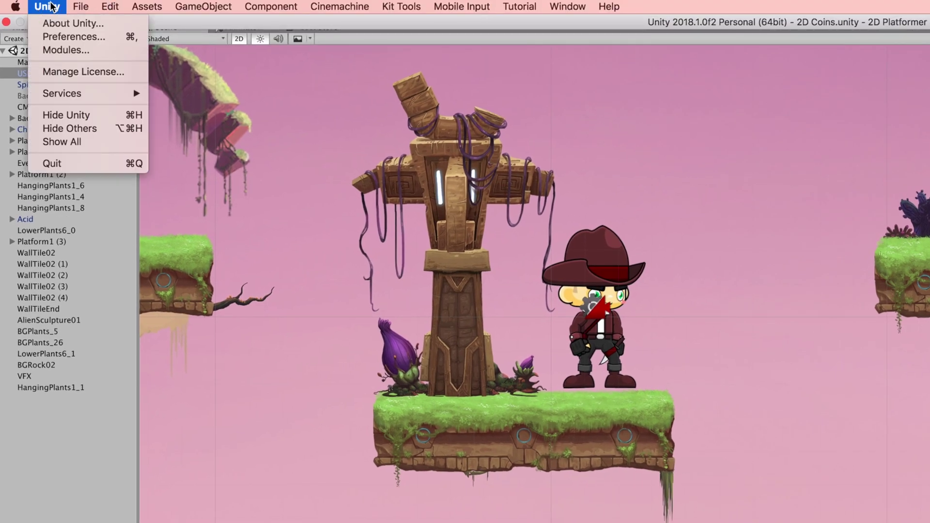
click(63, 36)
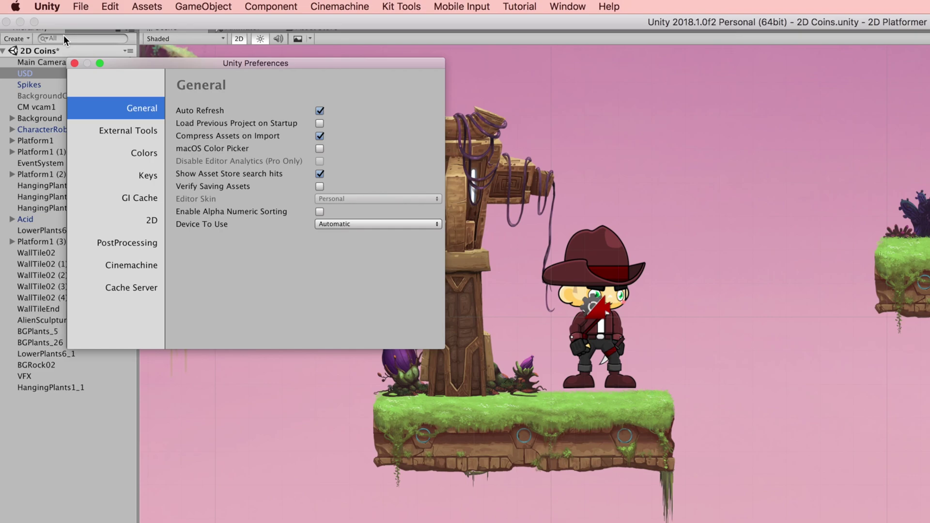
click(128, 132)
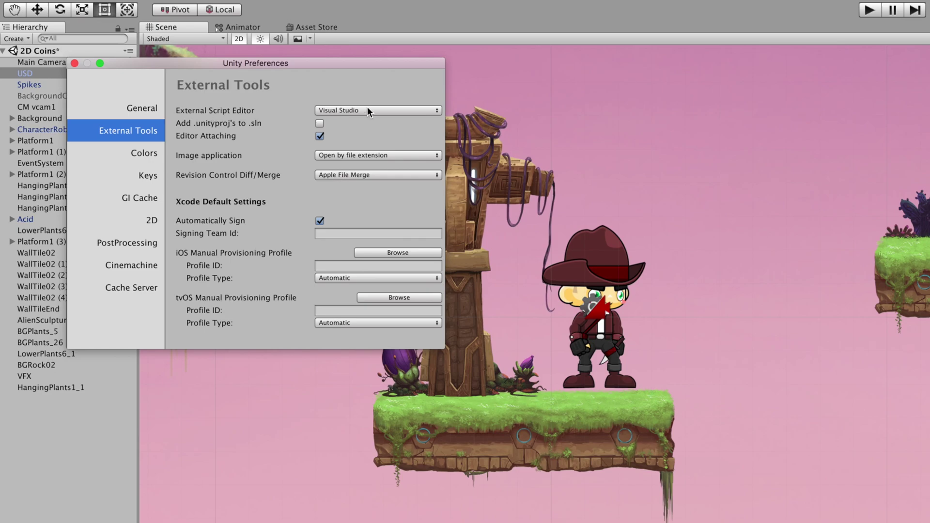
click(394, 112)
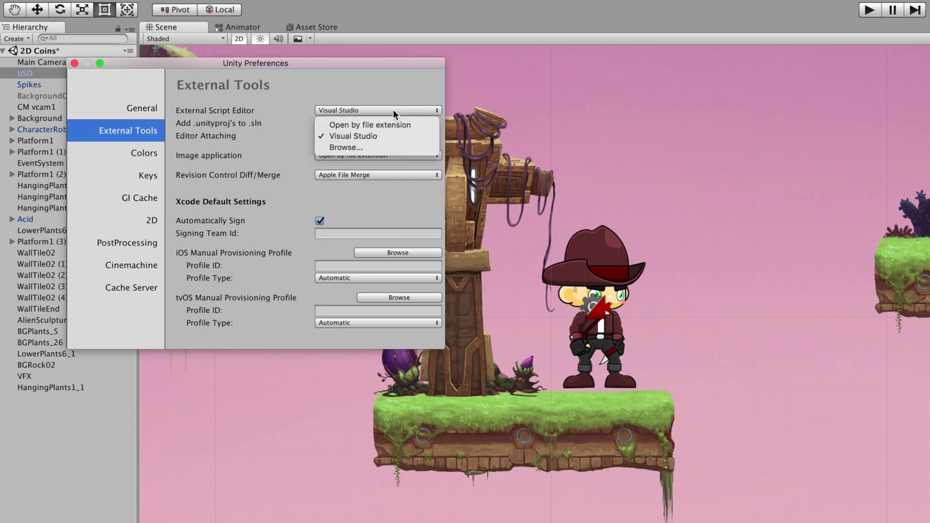
click(353, 148)
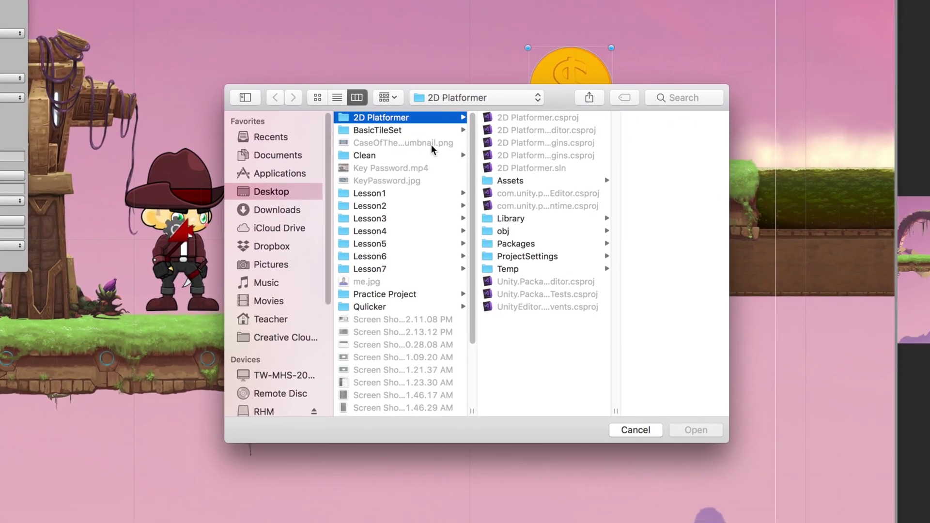
Look at Adobe Dreamweaver 2020 in Applications, then cancel and close Preferences, keeping Visual Studio
click(281, 174)
click(399, 181)
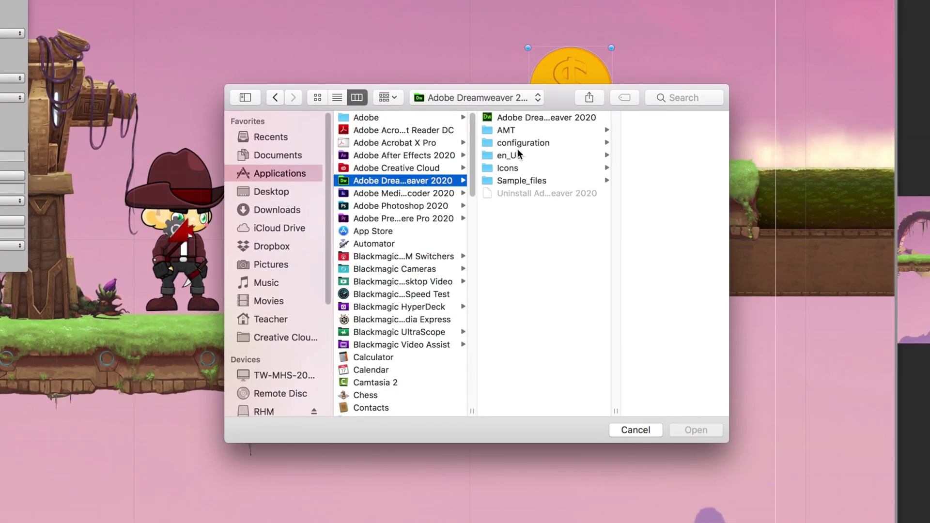
click(527, 119)
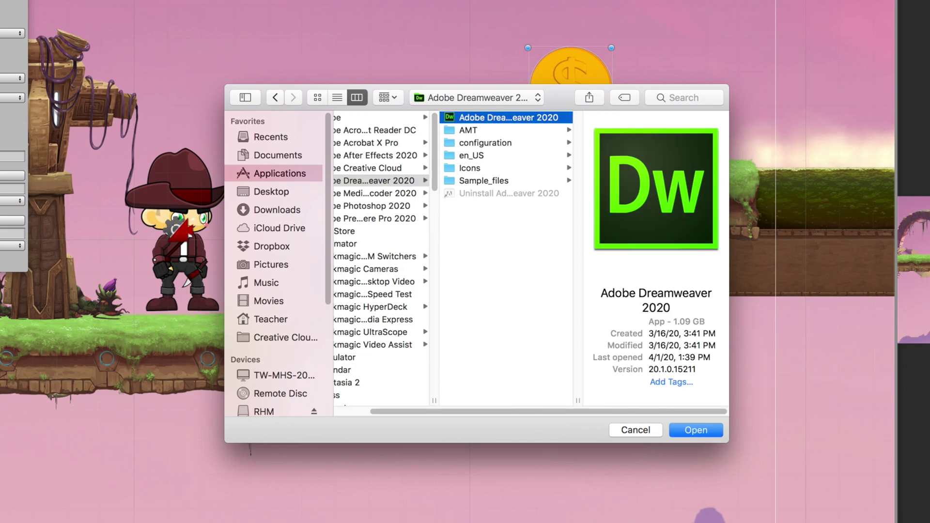
click(634, 429)
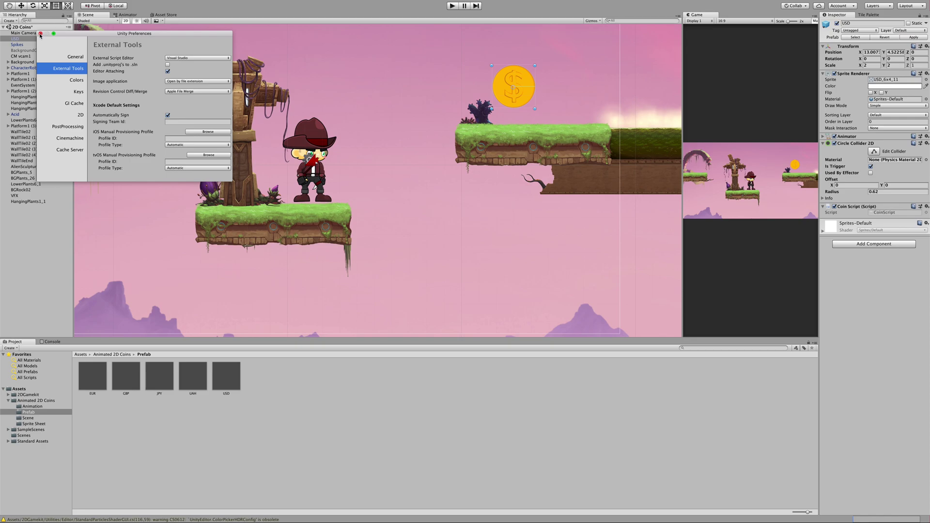
click(41, 33)
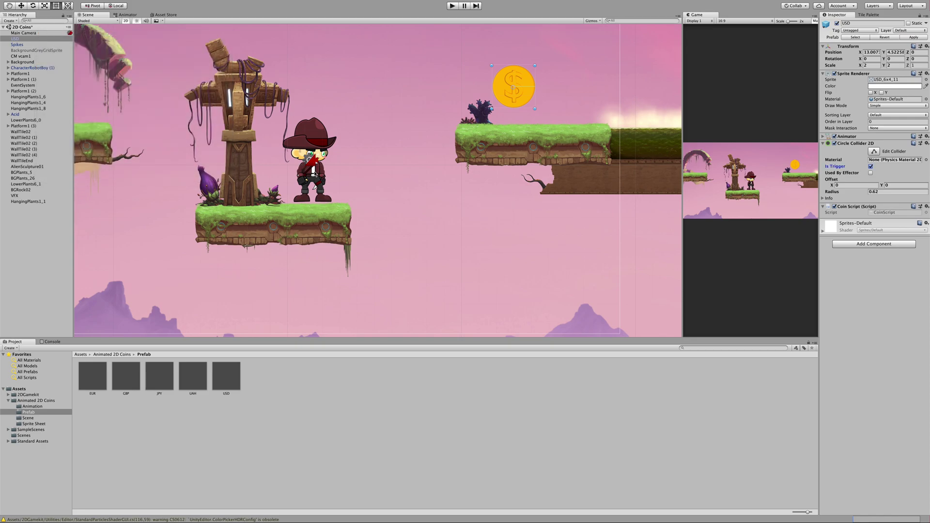